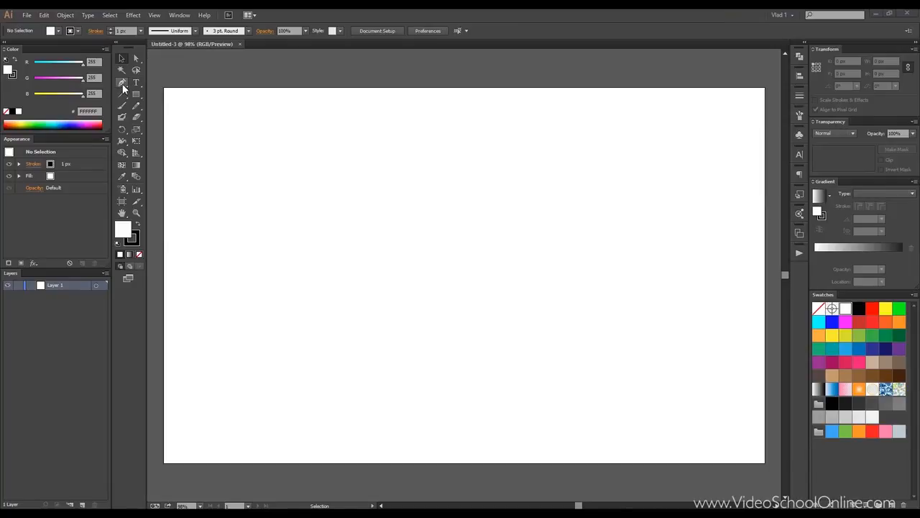
Step: Draw a closed rectangle about 521 × 353 px with the Pen tool, using four corner anchors
{"action": "left_click", "coordinate": [123, 82]}
{"action": "left_click", "coordinate": [256, 164]}
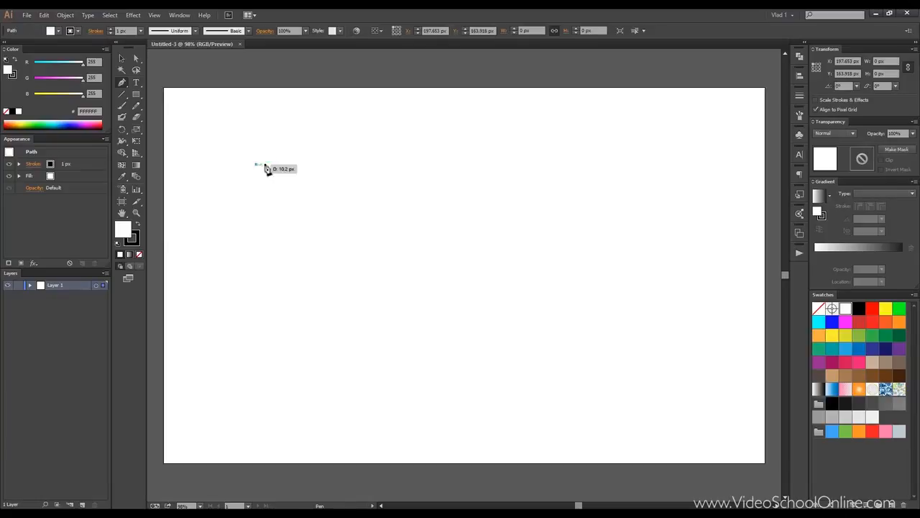
{"action": "left_click", "coordinate": [501, 165]}
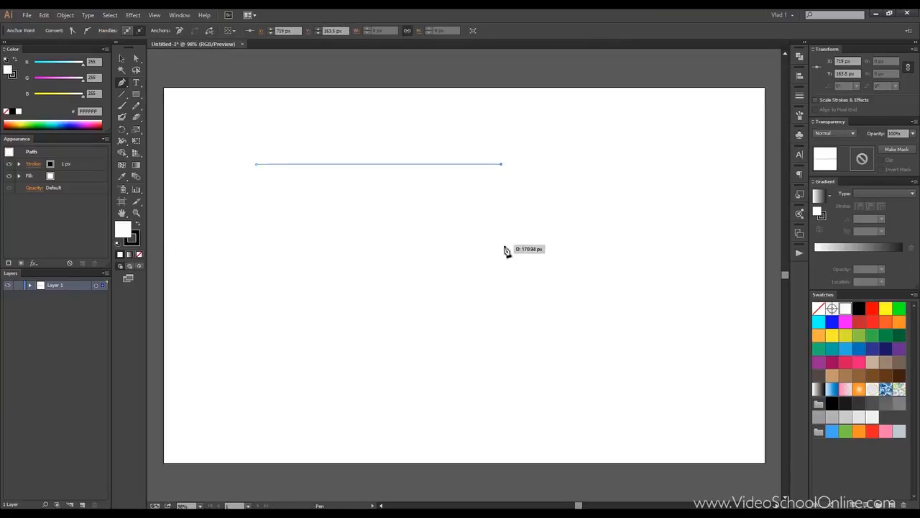
{"action": "left_click", "coordinate": [501, 331]}
{"action": "left_click_drag", "start_coordinate": [379, 337], "coordinate": [349, 333]}
{"action": "key", "text": "ctrl+z"}
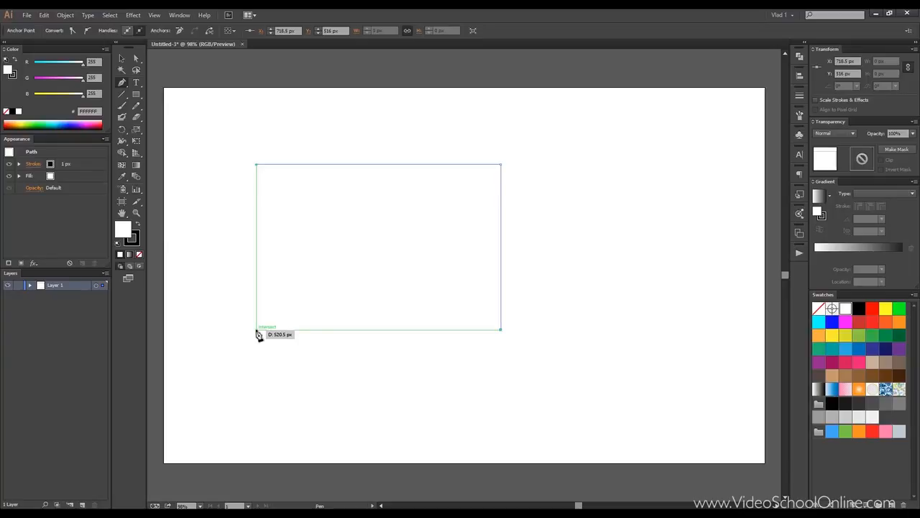
{"action": "left_click", "coordinate": [257, 330]}
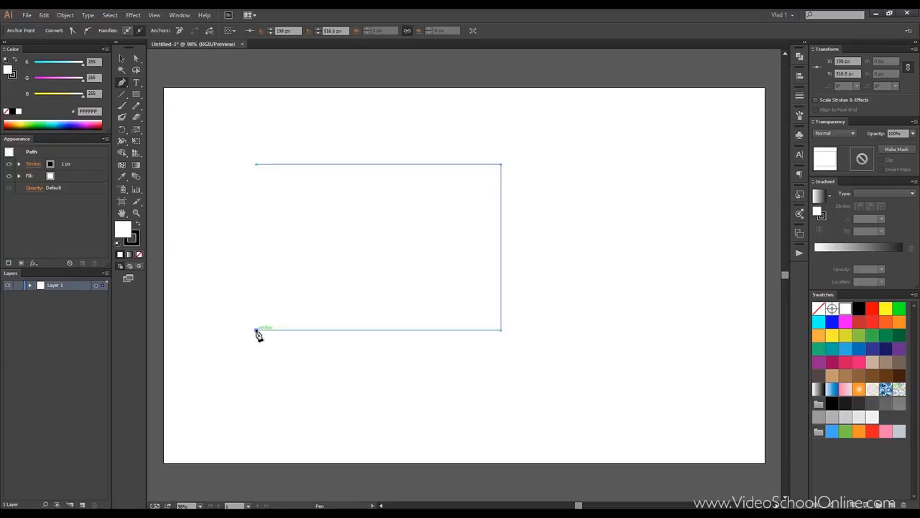
{"action": "left_click", "coordinate": [256, 164]}
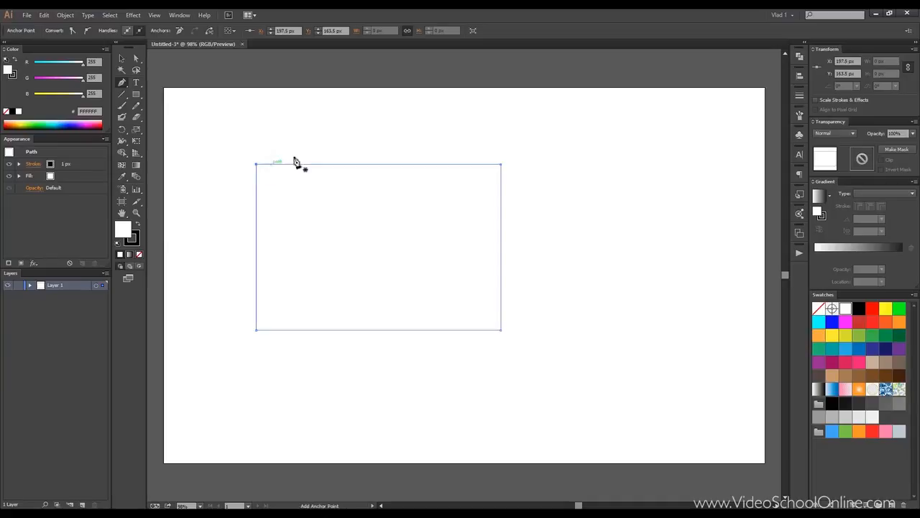
Step: Move the rectangle to the artboard's upper-left corner at about X 37.5, Y 24.5 px and deselect it
{"action": "left_click", "coordinate": [126, 60]}
{"action": "left_click_drag", "start_coordinate": [266, 165], "coordinate": [203, 103]}
{"action": "left_click", "coordinate": [267, 87]}
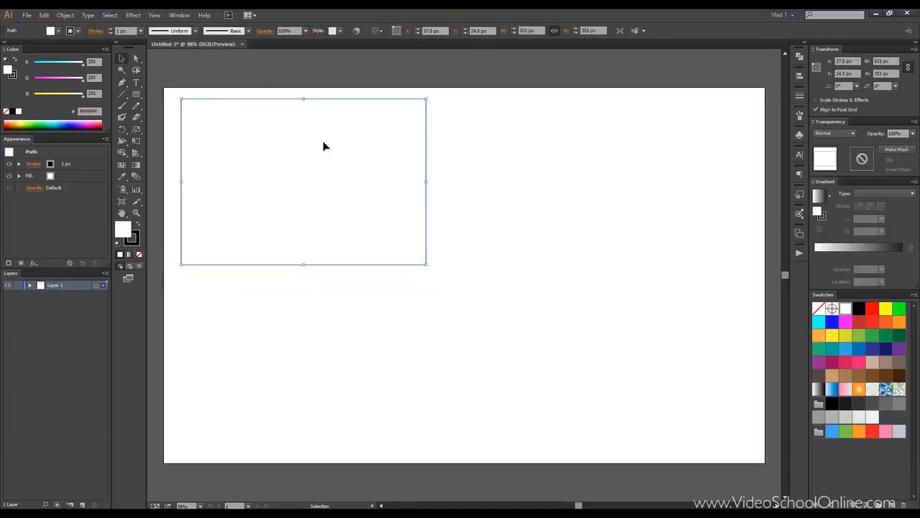
{"action": "left_click", "coordinate": [456, 151]}
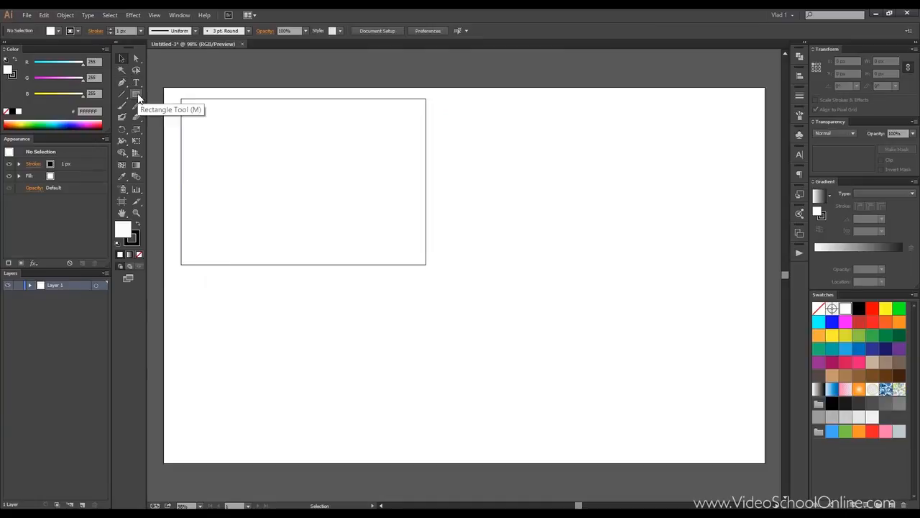
Step: Draw an open Pen path beside the rectangle, arching over and curving back to a corner anchor at about X 917, Y 308 px
{"action": "left_click", "coordinate": [122, 83]}
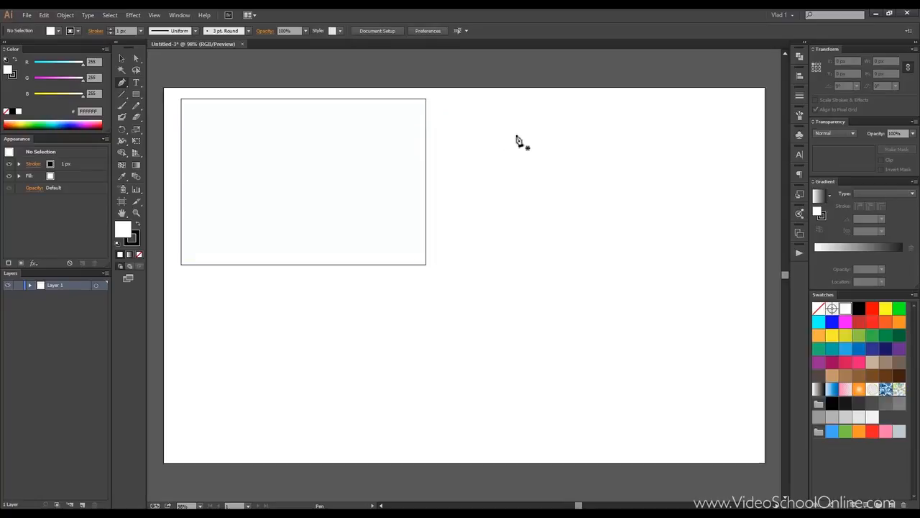
{"action": "left_click_drag", "start_coordinate": [515, 135], "coordinate": [760, 190]}
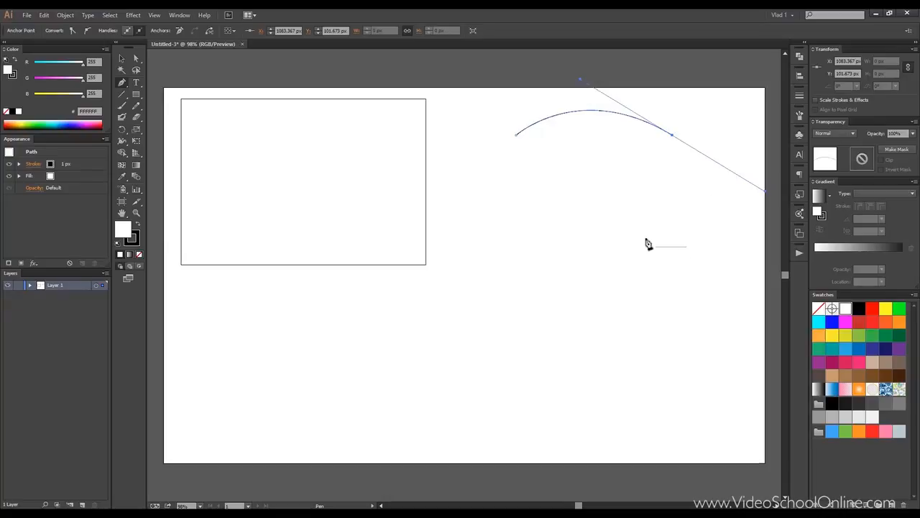
{"action": "left_click", "coordinate": [595, 233]}
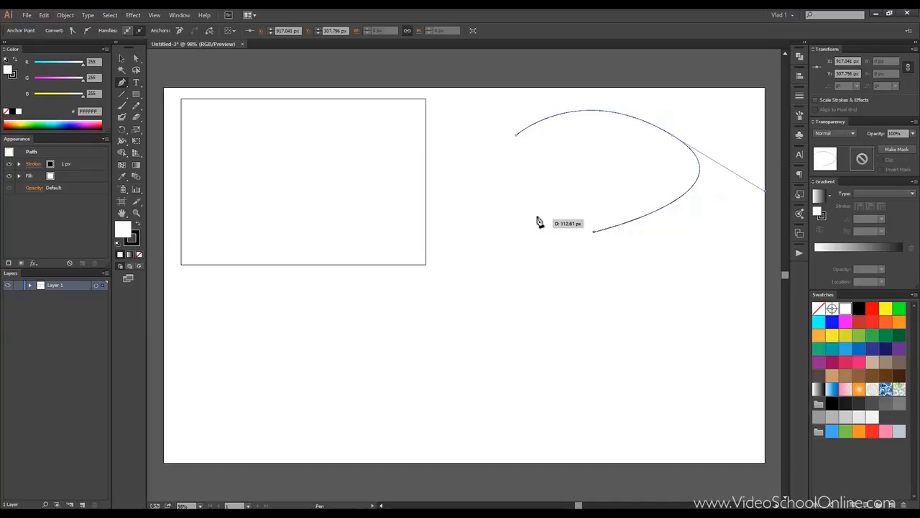
{"action": "left_click", "coordinate": [596, 234]}
{"action": "left_click", "coordinate": [517, 139]}
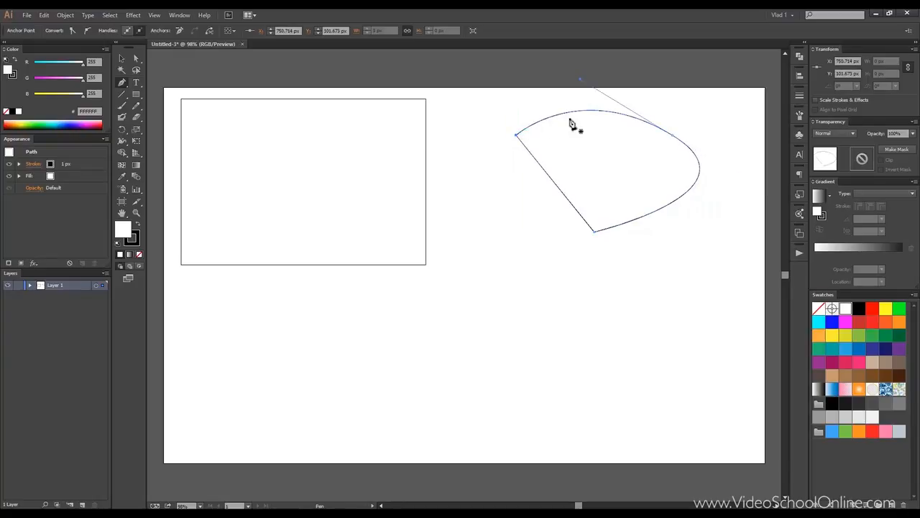
{"action": "key", "text": "ctrl+z"}
{"action": "left_click", "coordinate": [476, 192]}
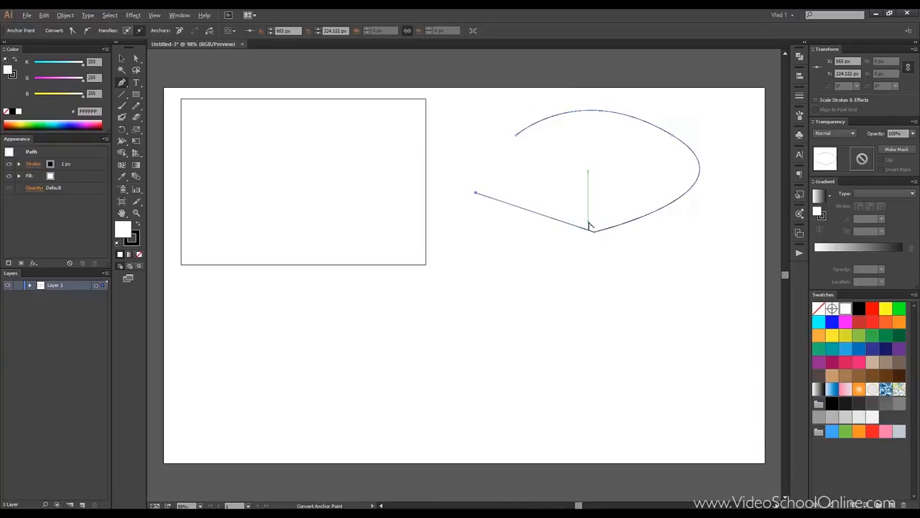
{"action": "scroll", "coordinate": [590, 226], "scroll_direction": "up", "scroll_amount": 3}
{"action": "scroll", "coordinate": [592, 225], "scroll_direction": "down", "scroll_amount": 2}
{"action": "key", "text": "ctrl+z"}
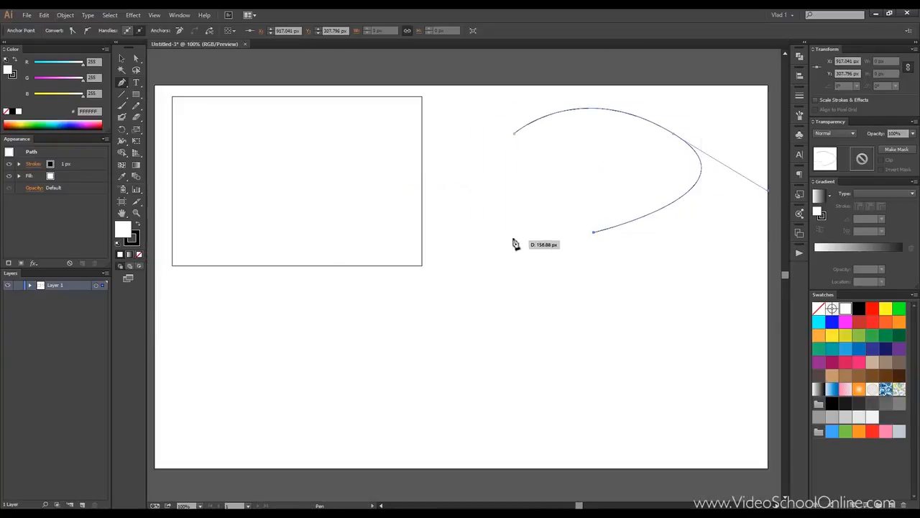
Step: Extend the open path with two smooth curved segments bulging around its left end, ending at about X 690, Y 160 px
{"action": "left_click_drag", "start_coordinate": [492, 235], "coordinate": [462, 202]}
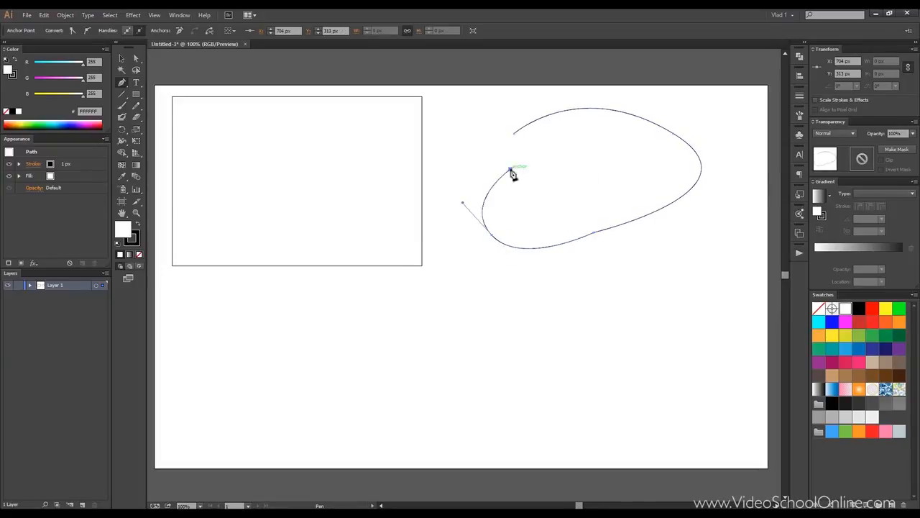
{"action": "left_click", "coordinate": [510, 170]}
{"action": "key", "text": "ctrl+z"}
{"action": "left_click_drag", "start_coordinate": [484, 161], "coordinate": [510, 153]}
{"action": "left_click", "coordinate": [570, 150]}
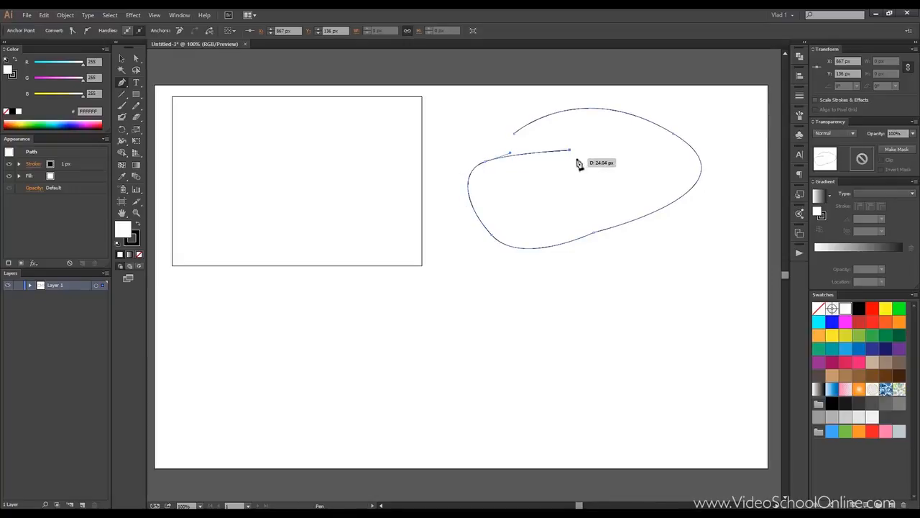
{"action": "key", "text": "ctrl+z"}
Step: Remove the end anchor's outgoing handle, then add a straight segment to the right and a curve hooking down into the shape
{"action": "scroll", "coordinate": [490, 154], "scroll_direction": "up", "scroll_amount": 3}
{"action": "scroll", "coordinate": [480, 177], "scroll_direction": "up", "scroll_amount": 1}
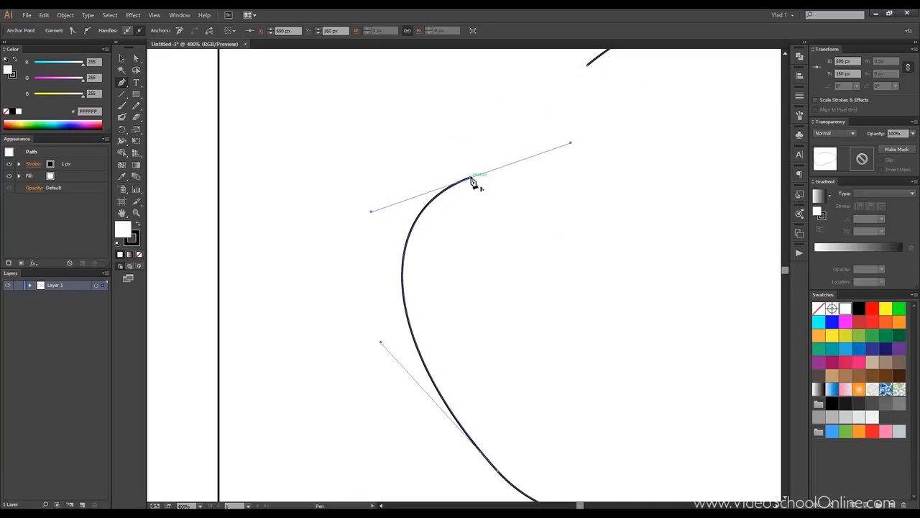
{"action": "scroll", "coordinate": [555, 148], "scroll_direction": "down", "scroll_amount": 5}
{"action": "left_click", "coordinate": [645, 144]}
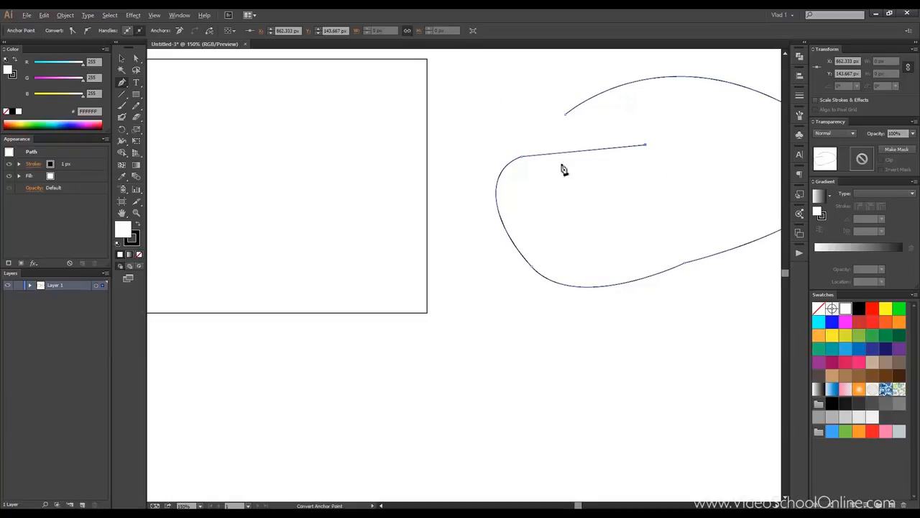
{"action": "left_click_drag", "start_coordinate": [684, 150], "coordinate": [578, 159]}
{"action": "left_click_drag", "start_coordinate": [566, 198], "coordinate": [524, 256]}
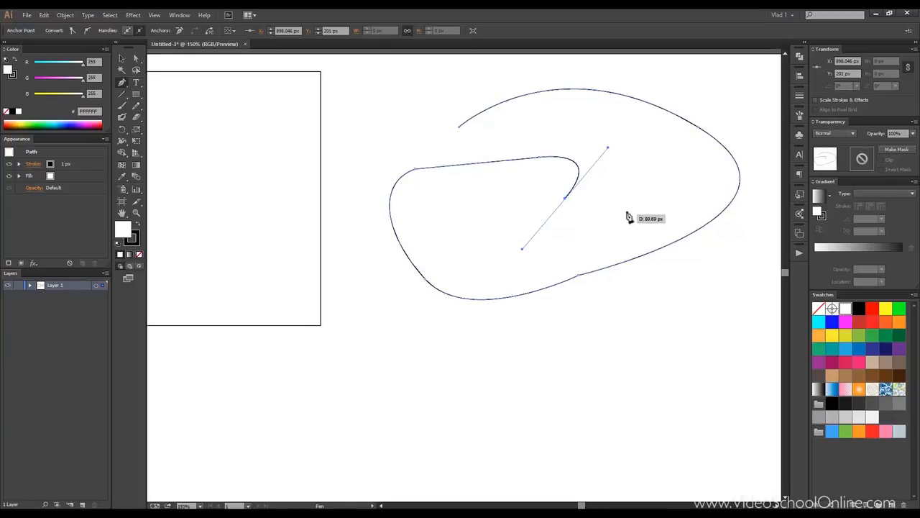
Step: Retract the end anchor's outgoing handle and extend the path with a straight segment downward and a small curve to the right
{"action": "mouse_move", "coordinate": [588, 230]}
{"action": "left_mouse_down"}
{"action": "mouse_move", "coordinate": [577, 195]}
{"action": "mouse_move", "coordinate": [559, 232]}
{"action": "mouse_move", "coordinate": [589, 231]}
{"action": "left_mouse_up"}
{"action": "key", "text": "ctrl+z"}
{"action": "left_click", "coordinate": [566, 200]}
{"action": "left_click", "coordinate": [520, 257]}
{"action": "left_click_drag", "start_coordinate": [539, 252], "coordinate": [629, 221]}
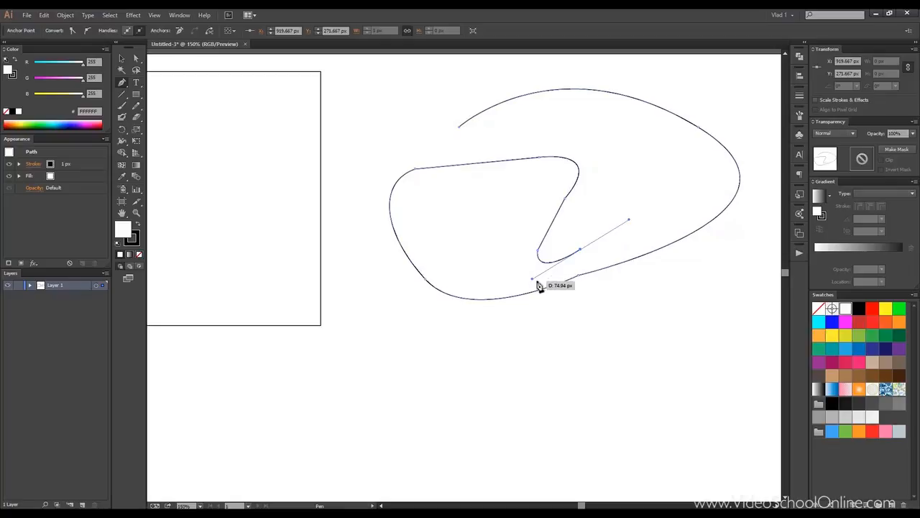
Step: Move the path's end anchor down to about X 884, Y 404 px and rotate its handles to reshape the last curve
{"action": "left_click", "coordinate": [137, 62]}
{"action": "left_click_drag", "start_coordinate": [533, 279], "coordinate": [470, 291]}
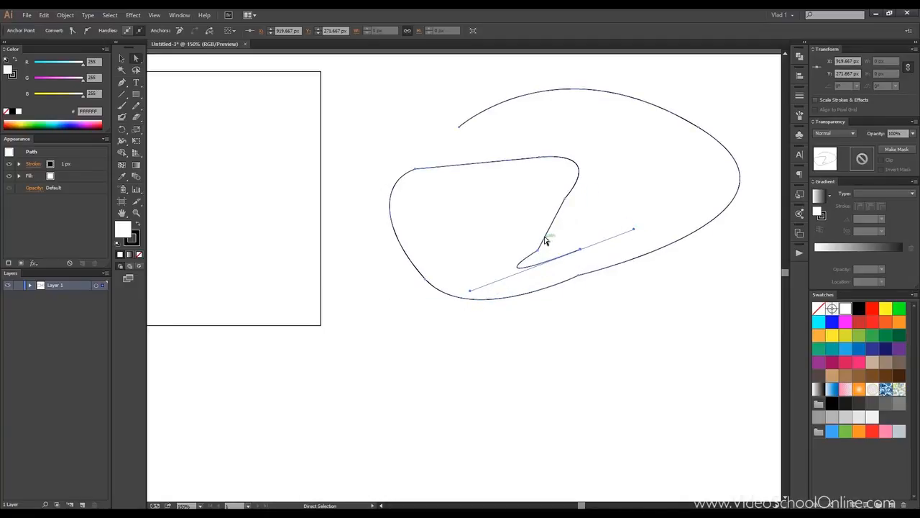
{"action": "left_click_drag", "start_coordinate": [578, 250], "coordinate": [558, 346]}
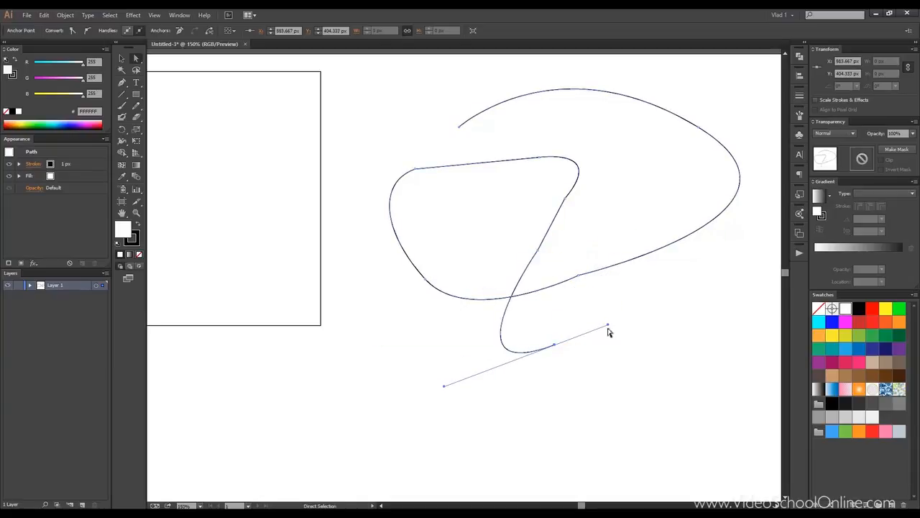
{"action": "left_click_drag", "start_coordinate": [606, 325], "coordinate": [632, 392]}
Step: Reshape the path's left bulge by adjusting the direction handles on both sides of that curve
{"action": "left_click", "coordinate": [417, 172]}
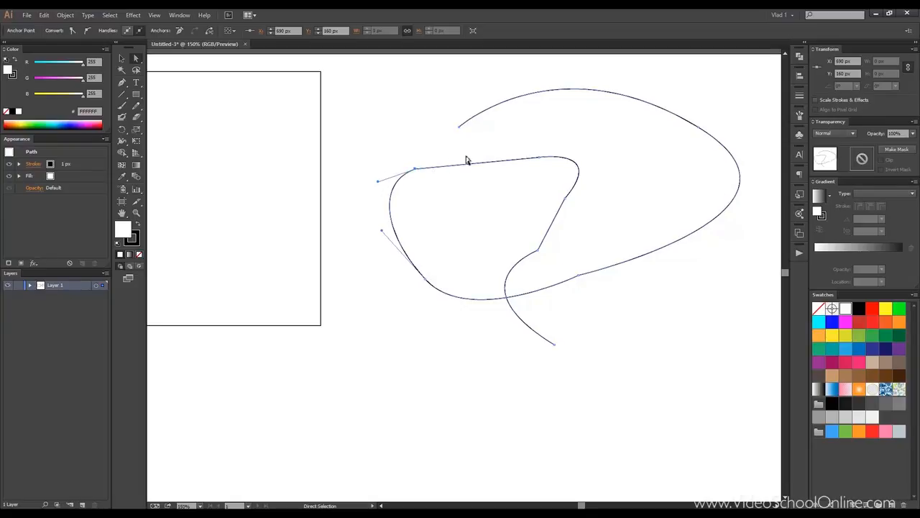
{"action": "left_click", "coordinate": [537, 249]}
{"action": "left_click", "coordinate": [554, 345]}
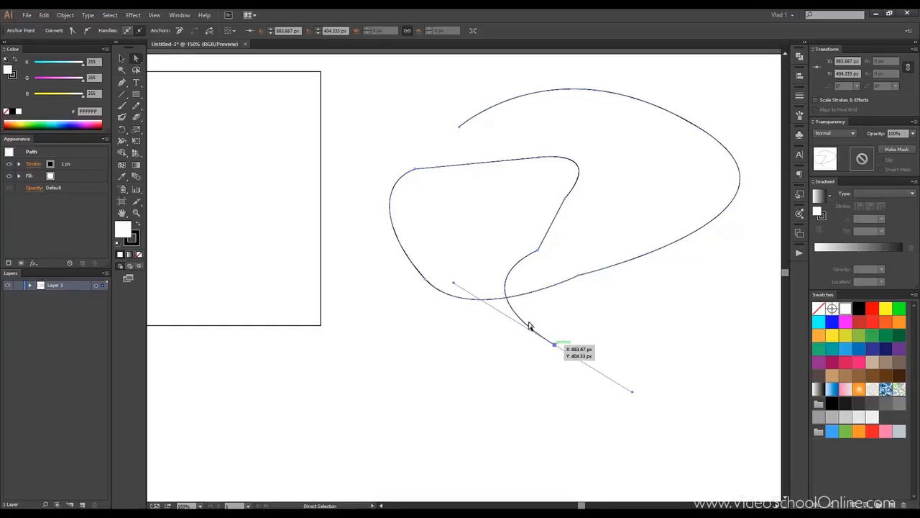
{"action": "left_click", "coordinate": [415, 171]}
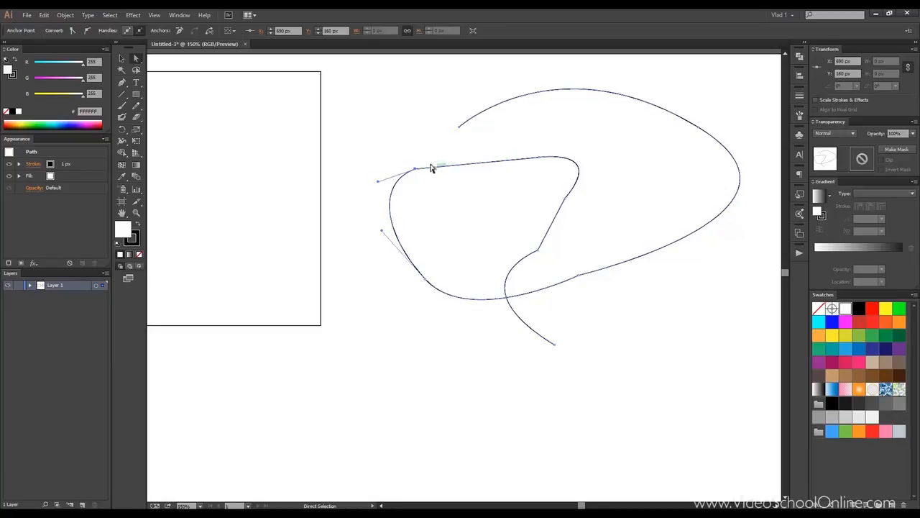
{"action": "left_click_drag", "start_coordinate": [379, 182], "coordinate": [369, 200]}
{"action": "left_click_drag", "start_coordinate": [382, 236], "coordinate": [373, 286]}
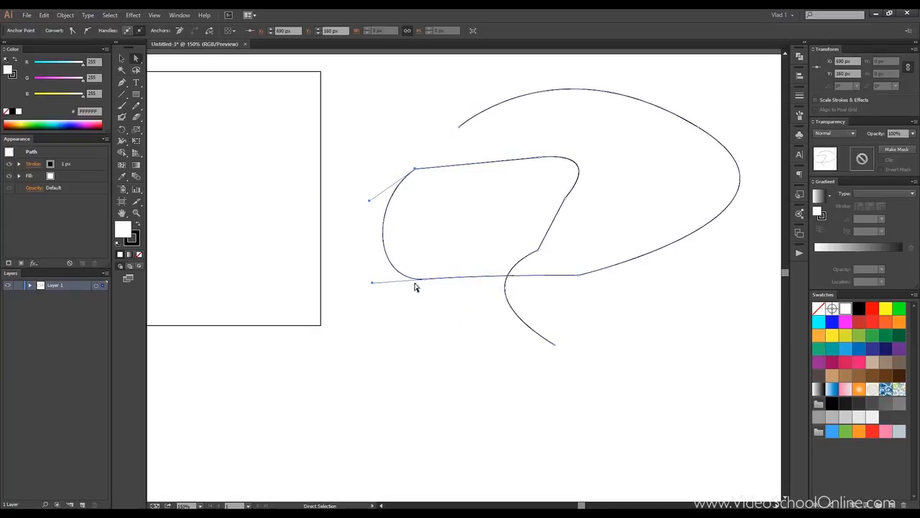
{"action": "left_click_drag", "start_coordinate": [371, 201], "coordinate": [345, 171]}
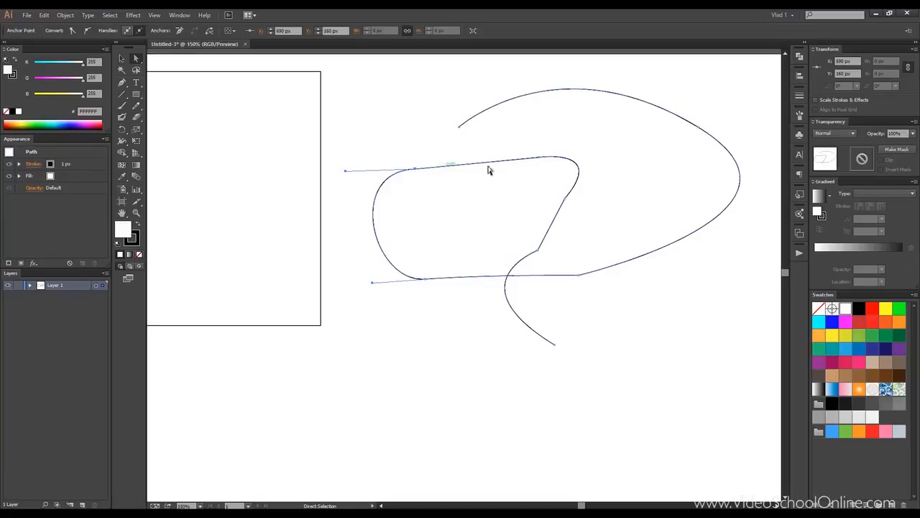
Step: Tilt the lower-left anchor's handles and swing its right handle independently downward to make a sharp corner
{"action": "left_click", "coordinate": [425, 279]}
{"action": "left_click_drag", "start_coordinate": [374, 285], "coordinate": [368, 262]}
{"action": "left_click_drag", "start_coordinate": [487, 301], "coordinate": [497, 257]}
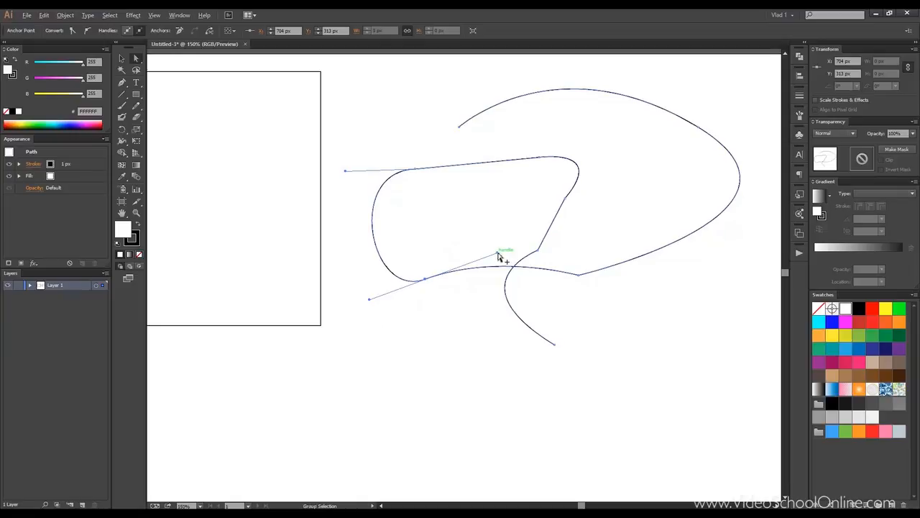
{"action": "left_click_drag", "start_coordinate": [499, 256], "coordinate": [565, 333]}
Step: Pull the upper-left anchor's handle downward and make the inner hook's handle horizontal to reshape both curves
{"action": "left_click", "coordinate": [416, 169]}
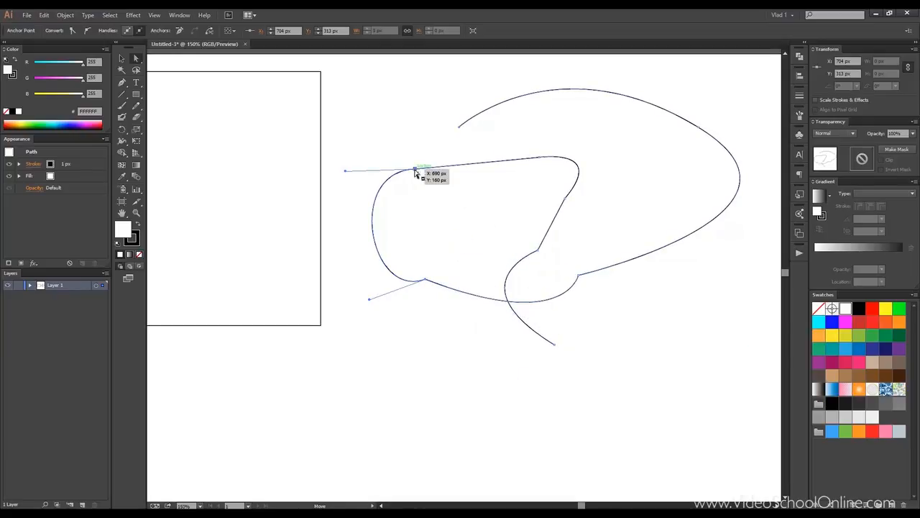
{"action": "left_click_drag", "start_coordinate": [345, 173], "coordinate": [352, 219]}
{"action": "left_click_drag", "start_coordinate": [540, 162], "coordinate": [617, 199]}
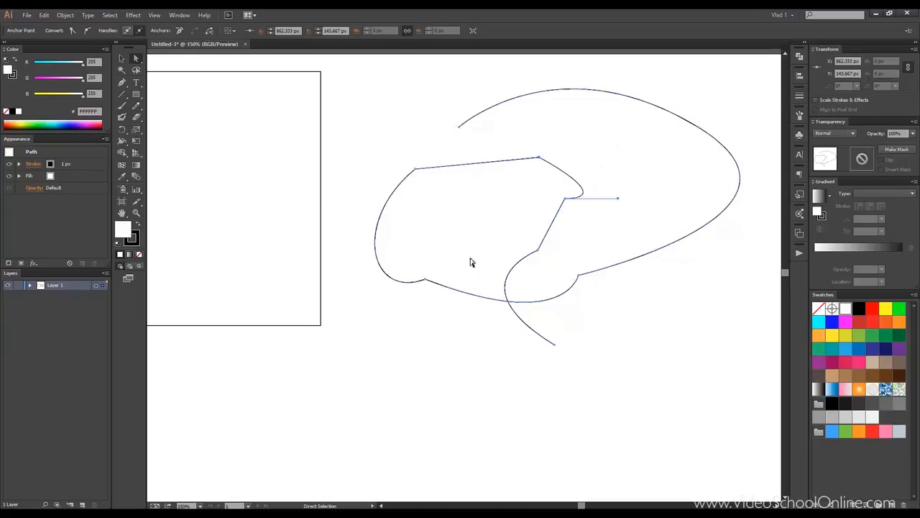
Step: Flatten the end anchor's handles to horizontal, shorten the outer one, and deselect the path
{"action": "left_click", "coordinate": [540, 253]}
{"action": "left_click_drag", "start_coordinate": [455, 286], "coordinate": [451, 351]}
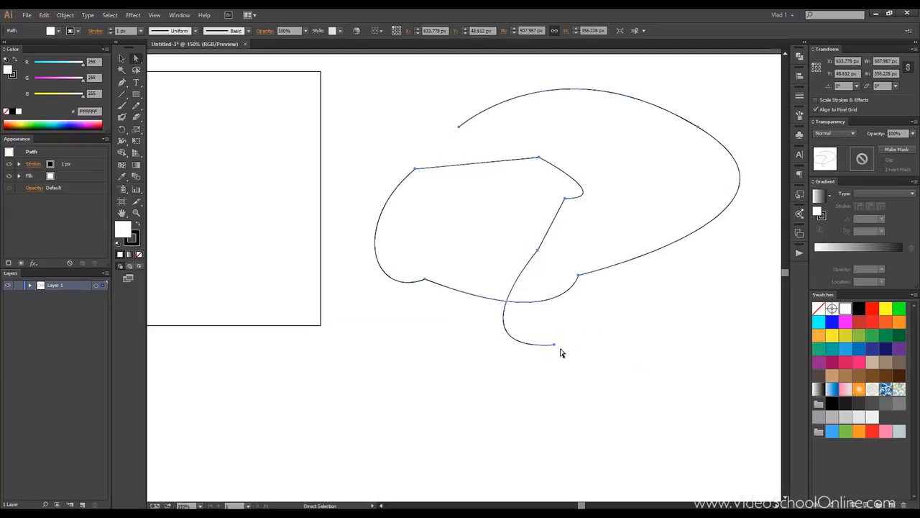
{"action": "left_click", "coordinate": [555, 346]}
{"action": "mouse_move", "coordinate": [646, 342]}
{"action": "left_mouse_down"}
{"action": "mouse_move", "coordinate": [610, 321]}
{"action": "mouse_move", "coordinate": [629, 374]}
{"action": "mouse_move", "coordinate": [658, 353]}
{"action": "mouse_move", "coordinate": [630, 323]}
{"action": "mouse_move", "coordinate": [590, 345]}
{"action": "mouse_move", "coordinate": [633, 344]}
{"action": "left_mouse_up"}
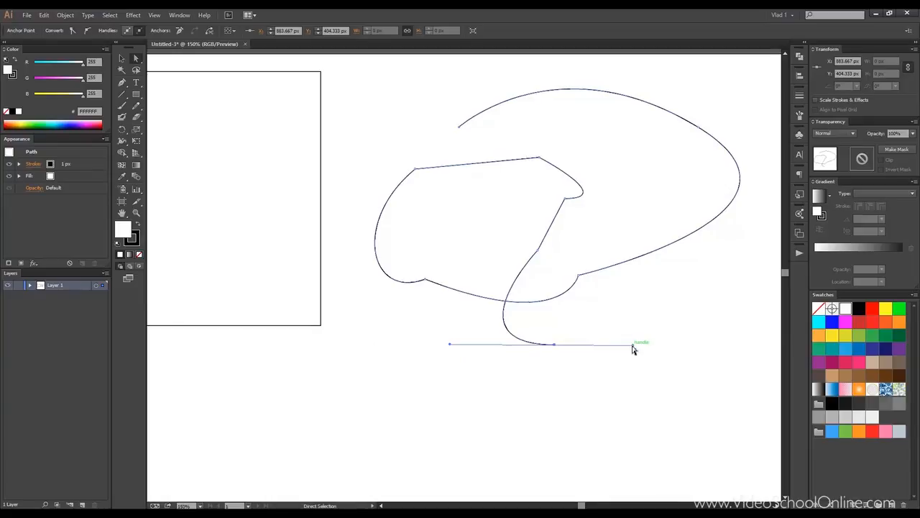
{"action": "left_click_drag", "start_coordinate": [633, 345], "coordinate": [612, 344]}
{"action": "key", "text": "ctrl+shift+a"}
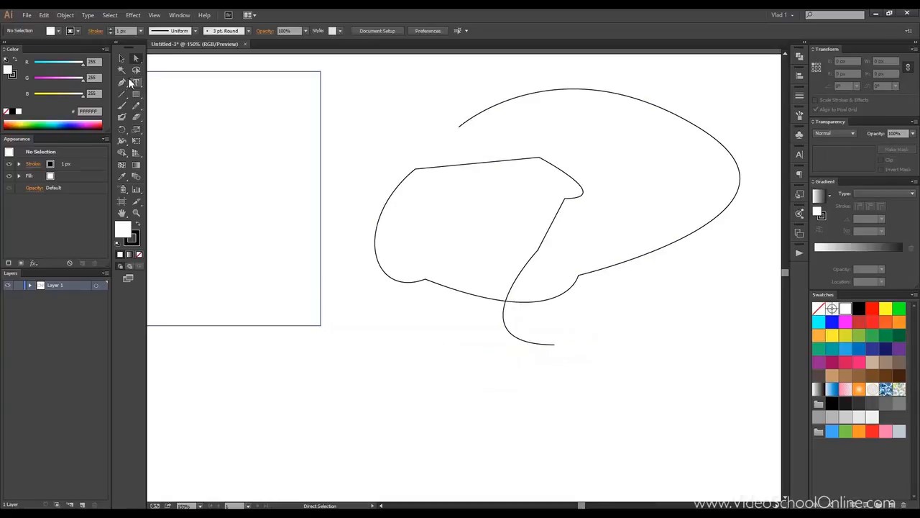
Step: Add extra anchor points along the top and lower-right side of the path's large outer curve
{"action": "left_click_drag", "start_coordinate": [123, 79], "coordinate": [185, 93]}
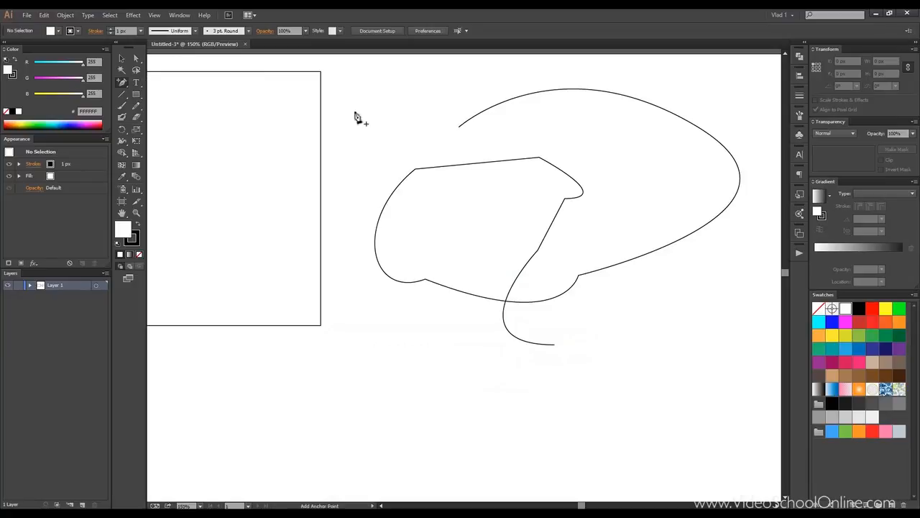
{"action": "left_click", "coordinate": [569, 91]}
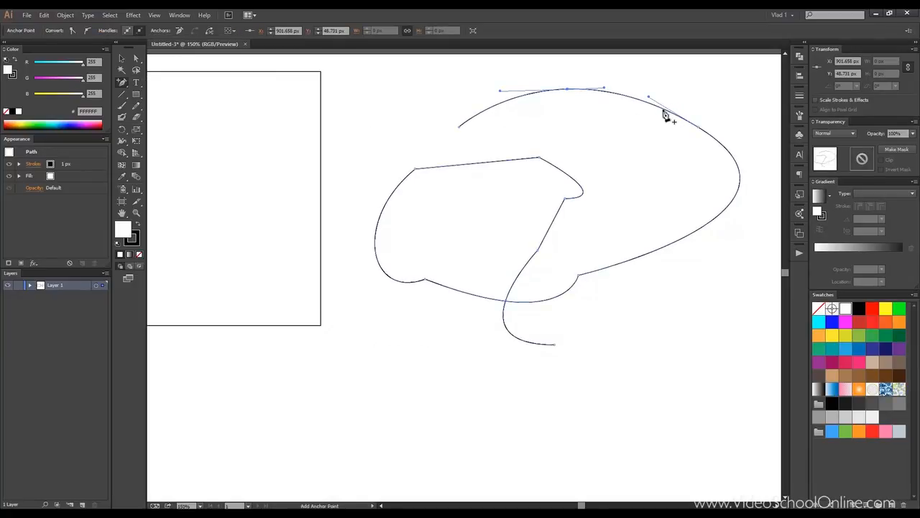
{"action": "left_click", "coordinate": [701, 227]}
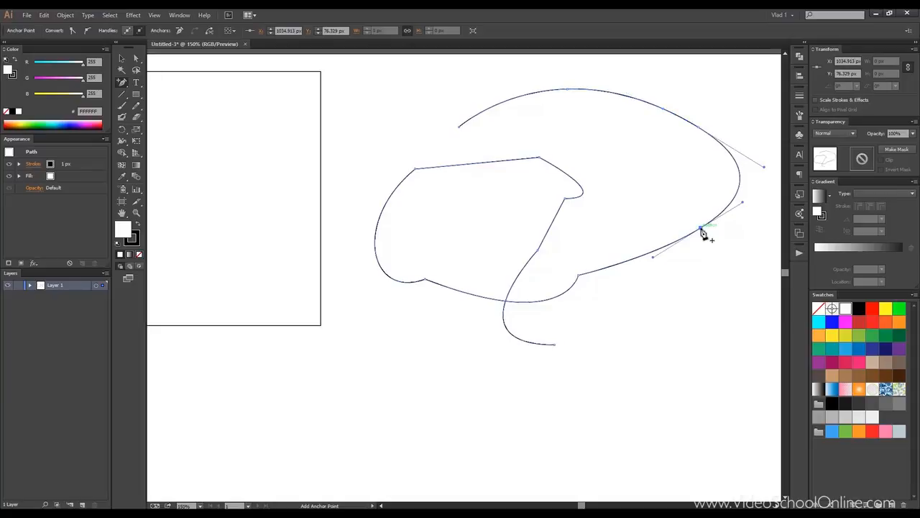
Step: Add one more anchor near the large curve's lower end and delete the two left-hand anchors and both anchors on the inner hook
{"action": "left_click", "coordinate": [613, 266]}
{"action": "left_click_drag", "start_coordinate": [122, 82], "coordinate": [165, 108]}
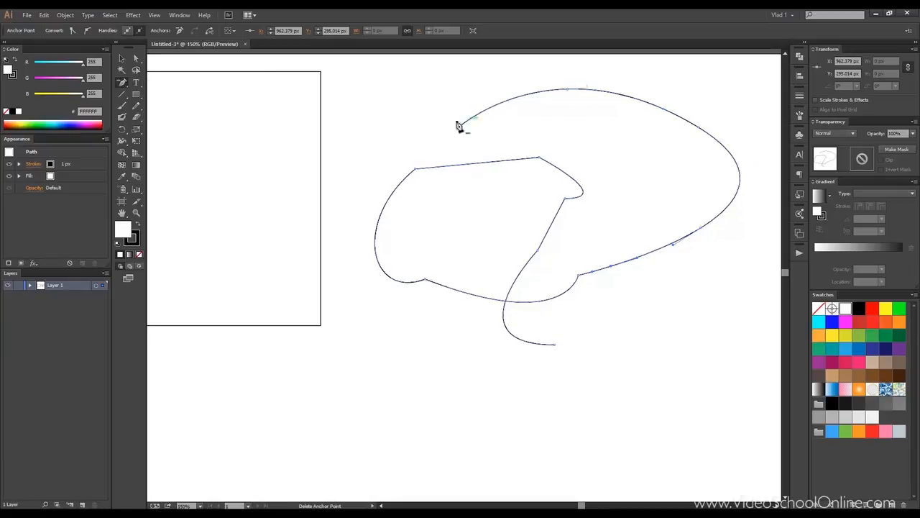
{"action": "left_click", "coordinate": [416, 173]}
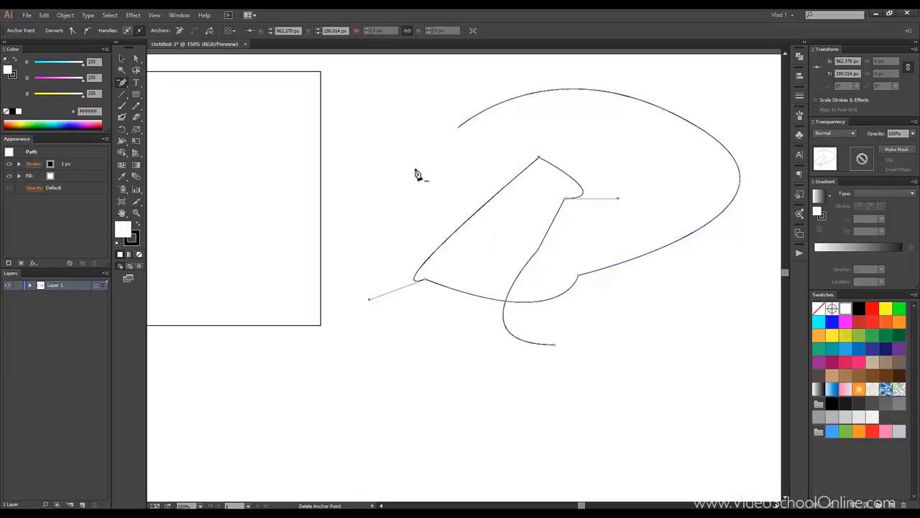
{"action": "left_click", "coordinate": [430, 279]}
{"action": "left_click", "coordinate": [567, 199]}
{"action": "left_click", "coordinate": [539, 252]}
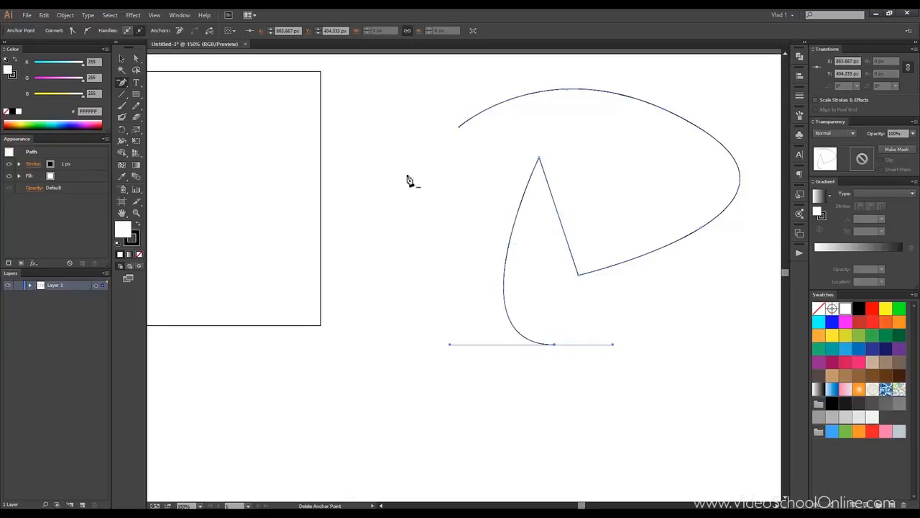
Step: Convert the inner peak's corner anchor into a smooth point with long, nearly horizontal handles
{"action": "left_click", "coordinate": [123, 84]}
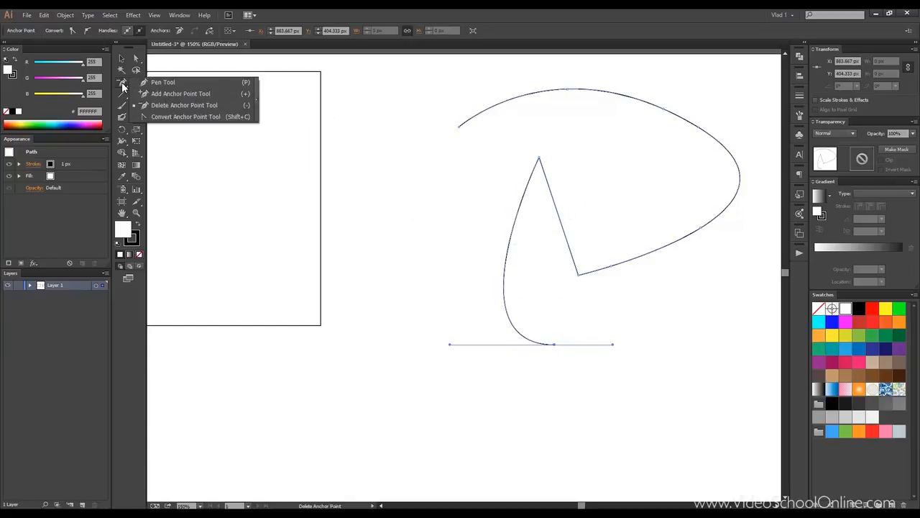
{"action": "left_click", "coordinate": [183, 117]}
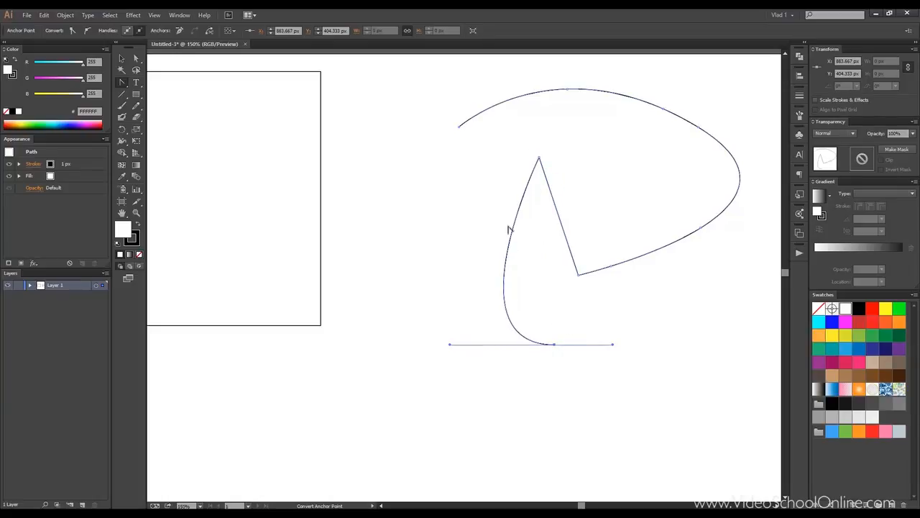
{"action": "left_click", "coordinate": [540, 157]}
{"action": "left_click_drag", "start_coordinate": [540, 158], "coordinate": [392, 163]}
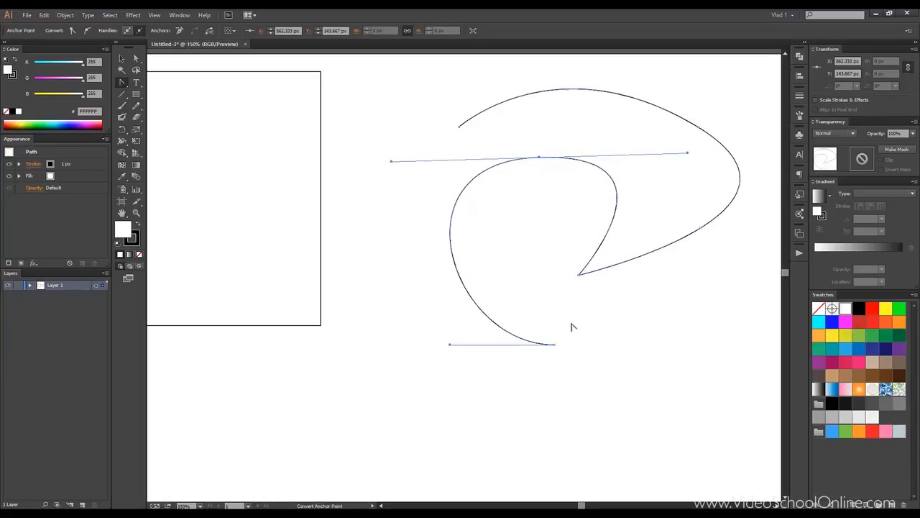
Step: Convert the lower inner corner into a smooth point with diagonal handles, and make the added anchor beside it and the inner peak sharp corners
{"action": "left_click", "coordinate": [579, 276]}
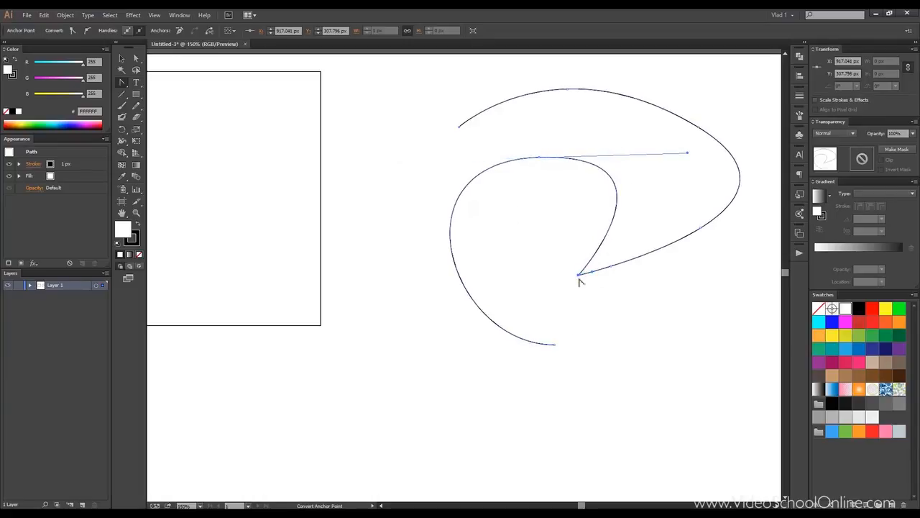
{"action": "left_click_drag", "start_coordinate": [579, 276], "coordinate": [490, 210]}
{"action": "left_click", "coordinate": [611, 267]}
{"action": "left_click_drag", "start_coordinate": [538, 160], "coordinate": [540, 162]}
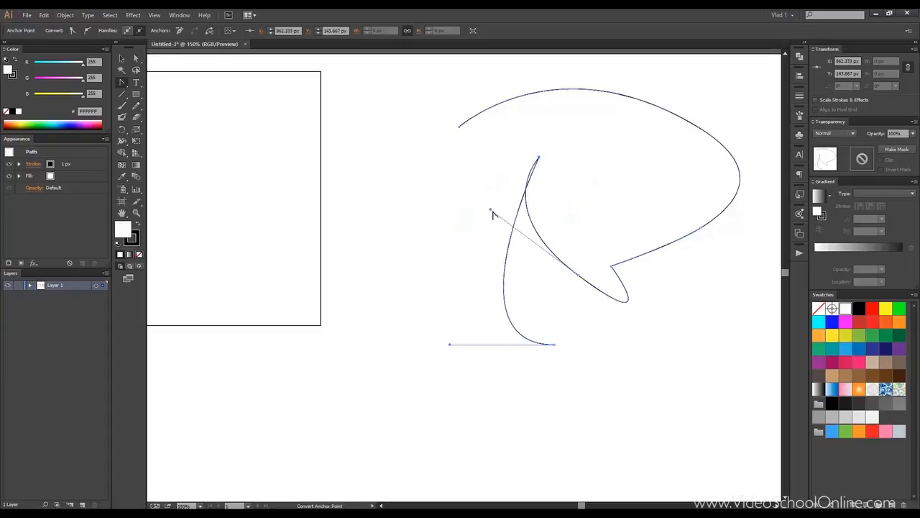
Step: Swing the lower inner anchor's upper handle independently to near vertical, and toggle the peak between smooth and corner
{"action": "left_click_drag", "start_coordinate": [493, 211], "coordinate": [581, 185]}
{"action": "left_click_drag", "start_coordinate": [539, 159], "coordinate": [563, 163]}
{"action": "left_click", "coordinate": [540, 158]}
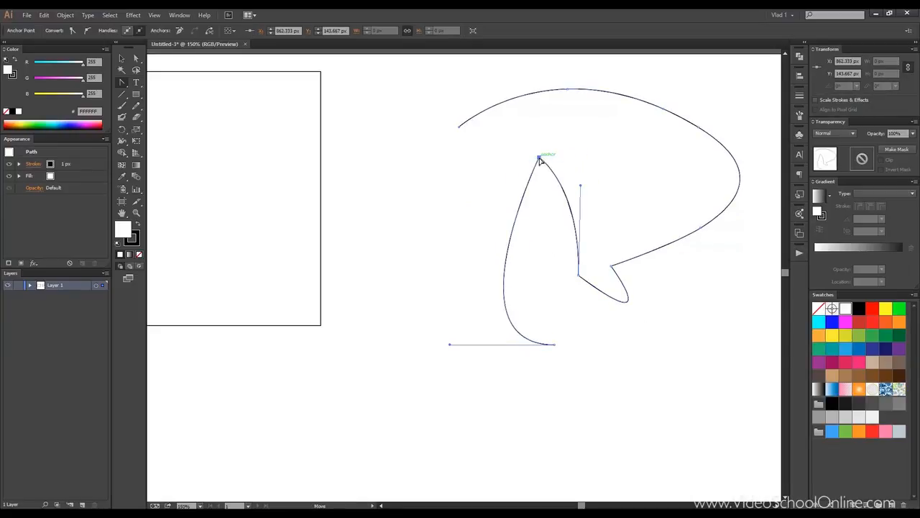
Step: Smooth the inner peak with shorter, nearly horizontal handles and reset the lower inner anchor as a smooth point with diagonal handles
{"action": "left_click_drag", "start_coordinate": [540, 159], "coordinate": [463, 161]}
{"action": "left_click", "coordinate": [580, 273]}
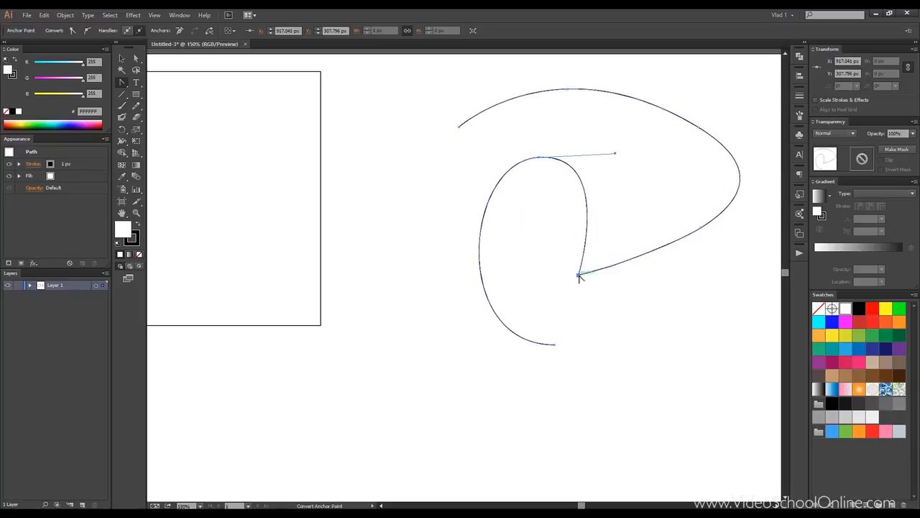
{"action": "left_click_drag", "start_coordinate": [579, 276], "coordinate": [531, 216]}
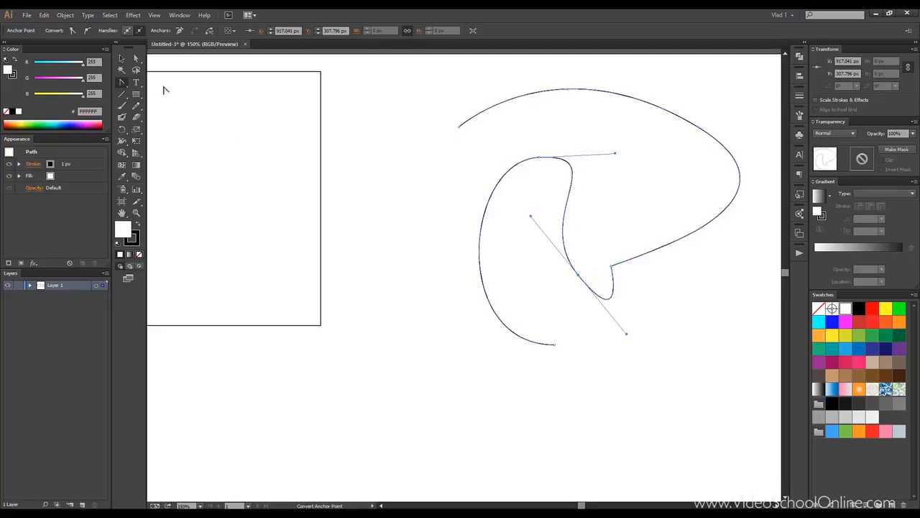
Step: Draw a two-segment straight path shaped like an inverted V between the artboard and the large curve with the Pen tool
{"action": "left_click_drag", "start_coordinate": [124, 86], "coordinate": [153, 82]}
{"action": "left_click", "coordinate": [367, 325]}
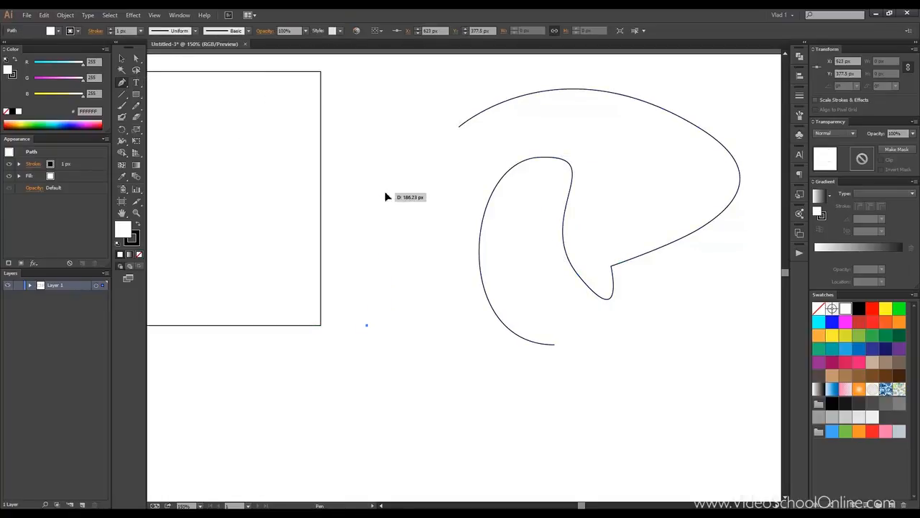
{"action": "left_click", "coordinate": [385, 194]}
{"action": "left_click", "coordinate": [433, 326]}
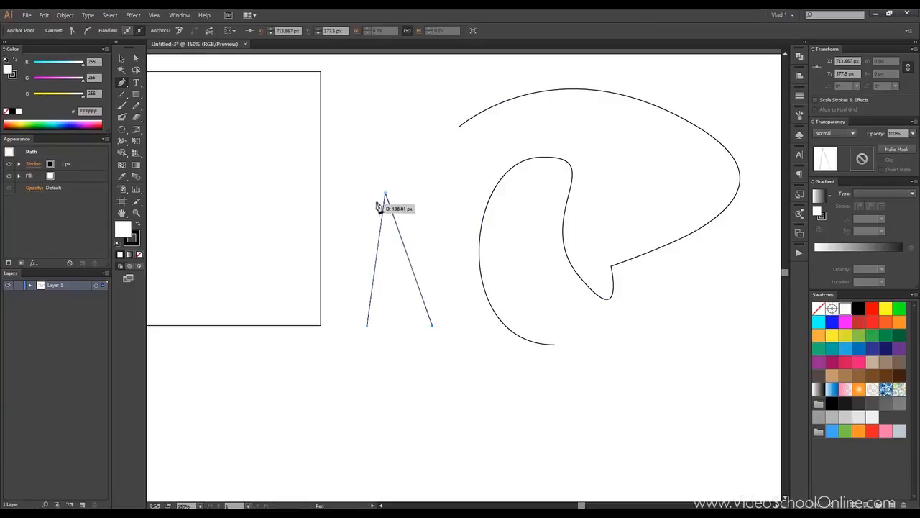
Step: Round the inverted V's apex with long horizontal handles and convert it back into a sharp corner
{"action": "left_click_drag", "start_coordinate": [121, 86], "coordinate": [158, 119]}
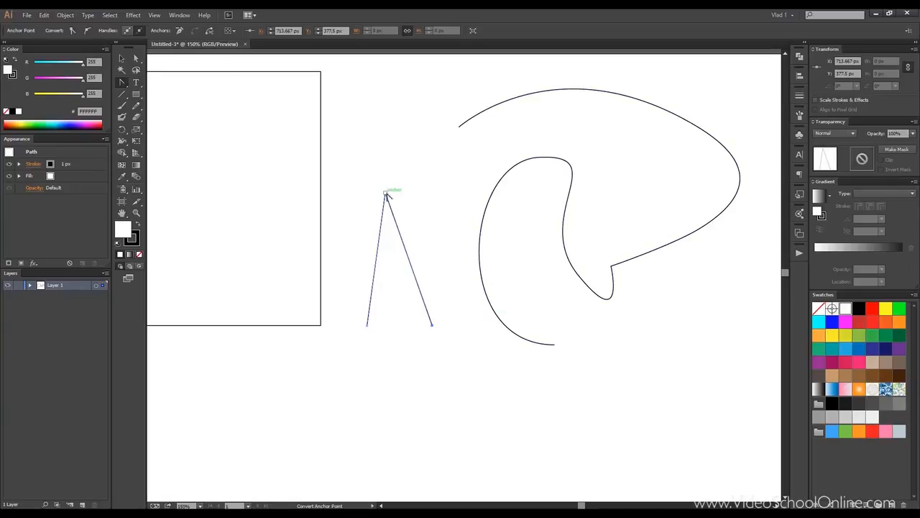
{"action": "left_click_drag", "start_coordinate": [391, 193], "coordinate": [450, 190]}
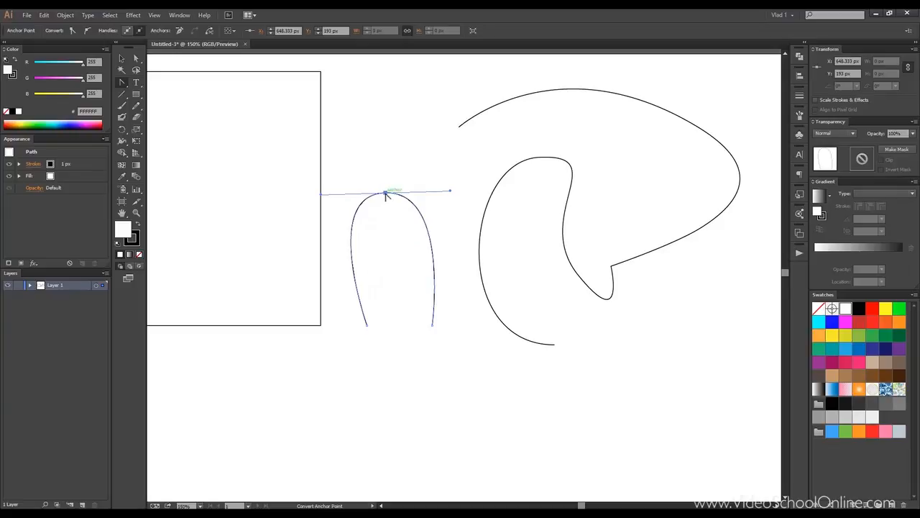
{"action": "left_click", "coordinate": [386, 194]}
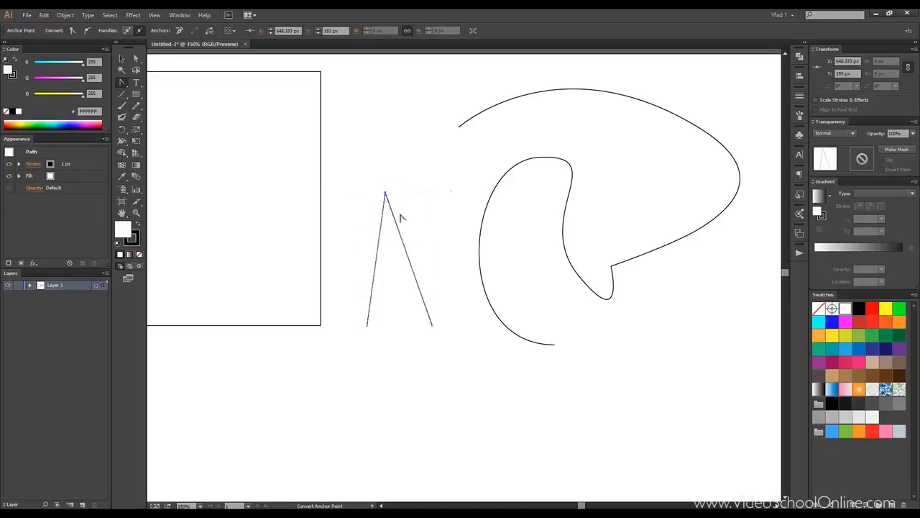
Step: Select the large curved path and convert its smooth inner peak into a sharp corner
{"action": "left_click", "coordinate": [122, 60]}
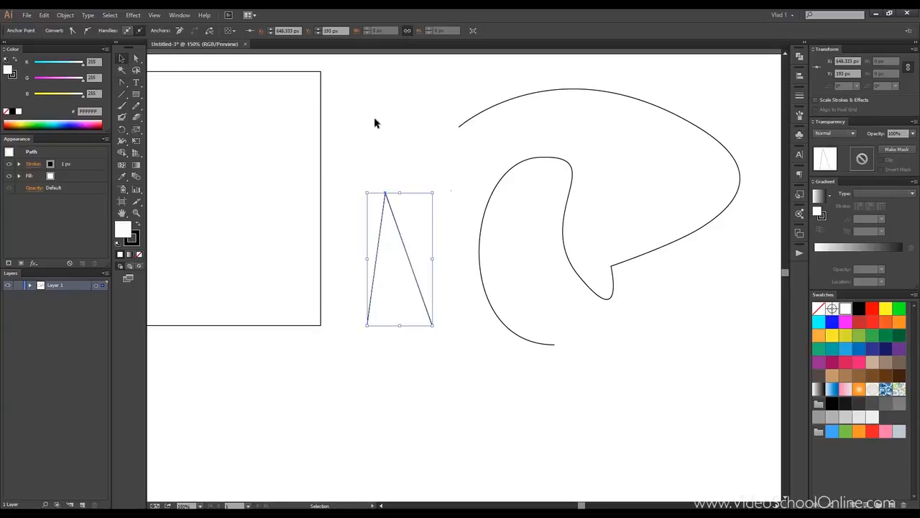
{"action": "left_click", "coordinate": [363, 122]}
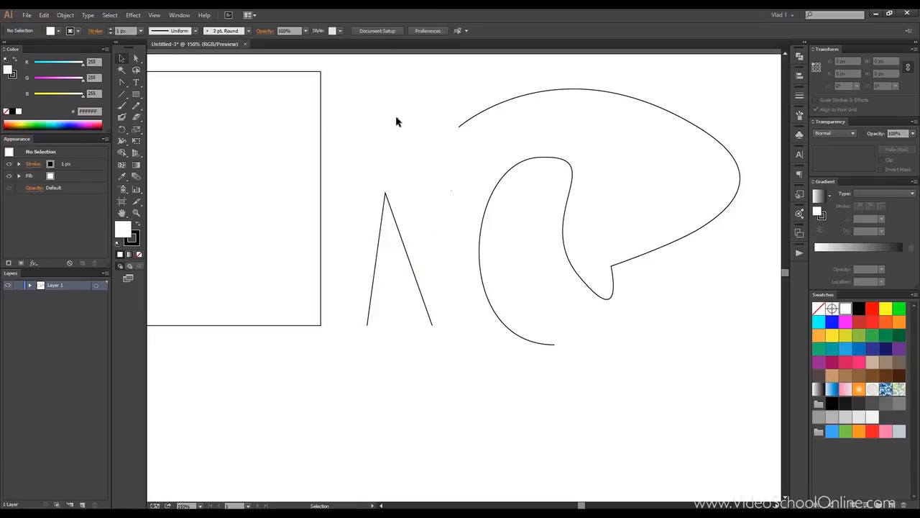
{"action": "left_click_drag", "start_coordinate": [394, 118], "coordinate": [352, 120]}
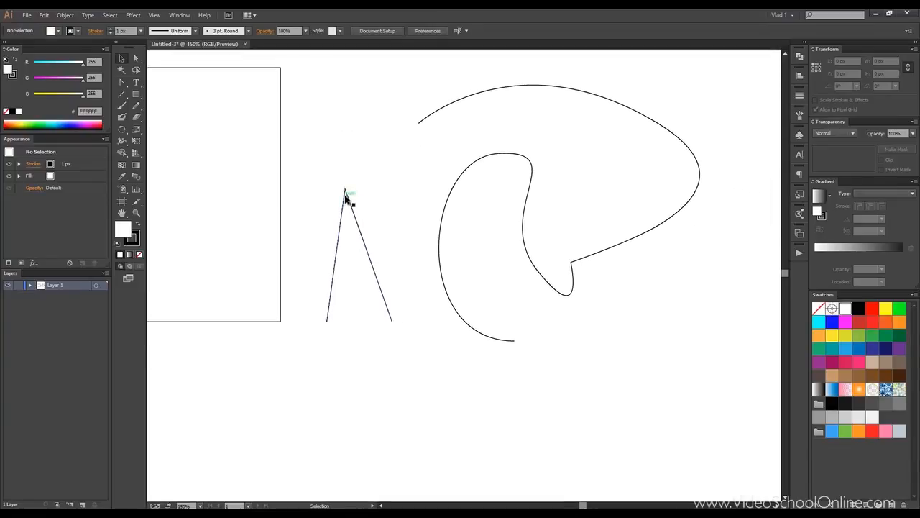
{"action": "left_click", "coordinate": [505, 154]}
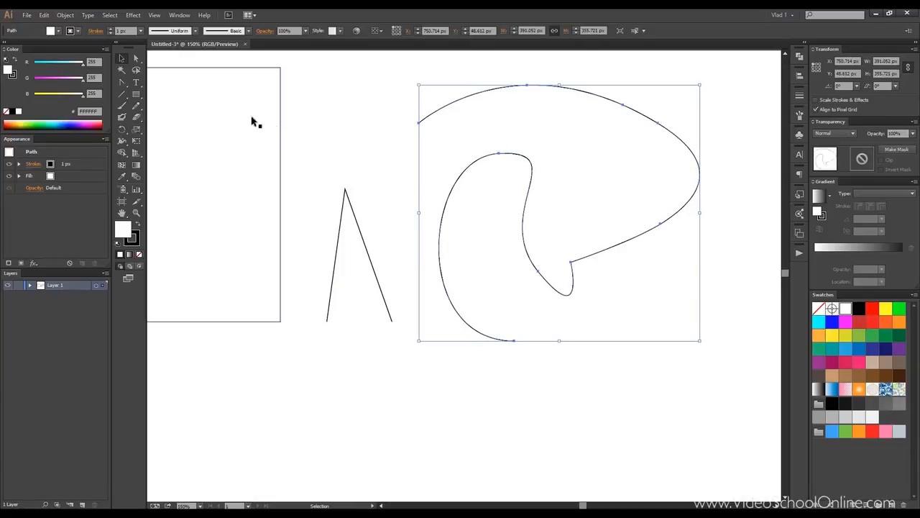
{"action": "left_click", "coordinate": [123, 85]}
{"action": "left_click", "coordinate": [499, 154]}
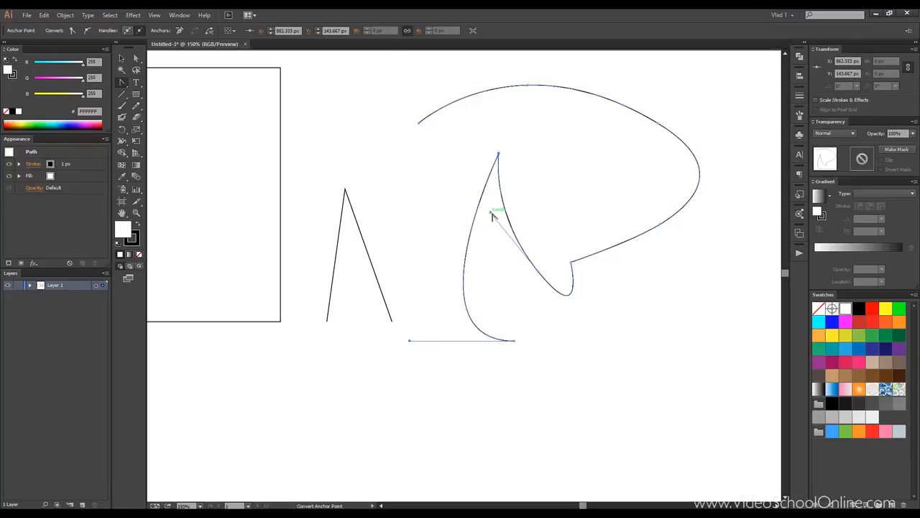
Step: Smooth the inner peak again and swing the lower inner anchor's upper handle independently, first down-left and finally up-right, to make a sharp corner
{"action": "left_click_drag", "start_coordinate": [491, 216], "coordinate": [403, 383]}
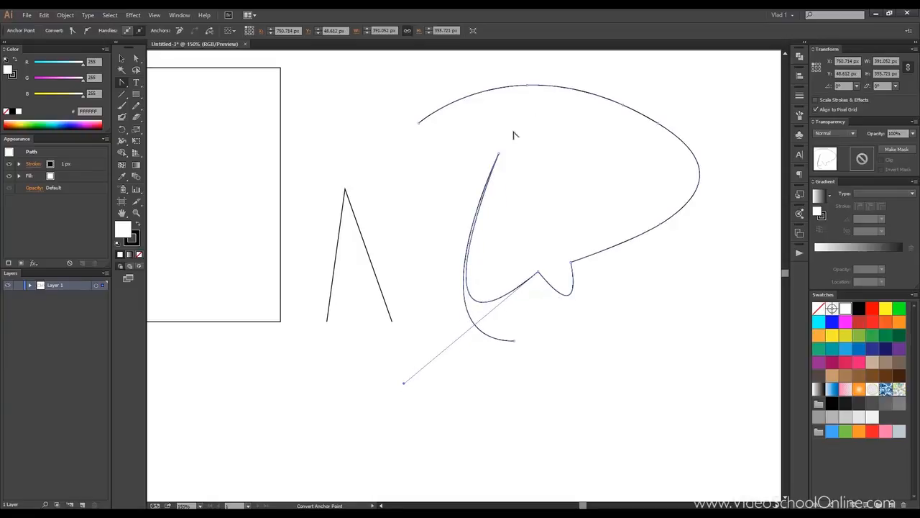
{"action": "left_click_drag", "start_coordinate": [498, 154], "coordinate": [435, 146]}
{"action": "left_click_drag", "start_coordinate": [404, 382], "coordinate": [594, 167]}
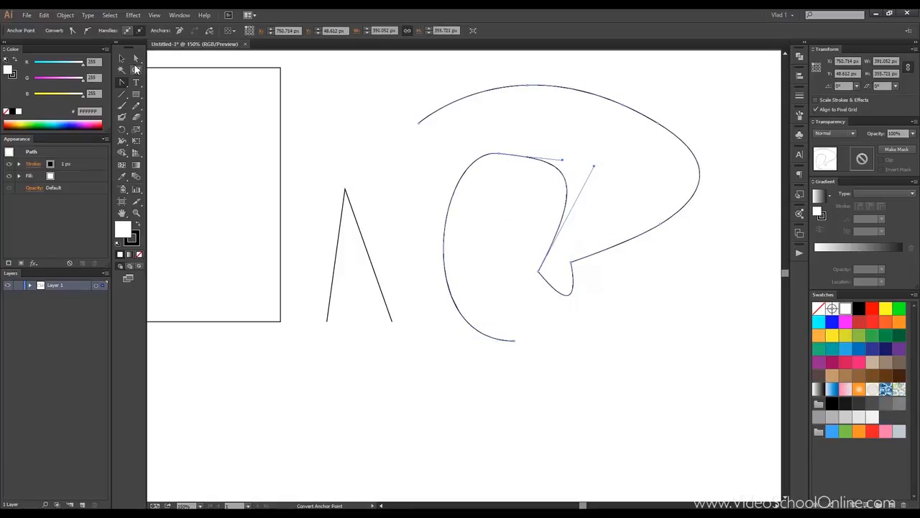
Step: Swing the lower inner anchor's upper handle to the upper left with Direct Selection to bend the curve inward, and deselect the path
{"action": "left_click", "coordinate": [136, 63]}
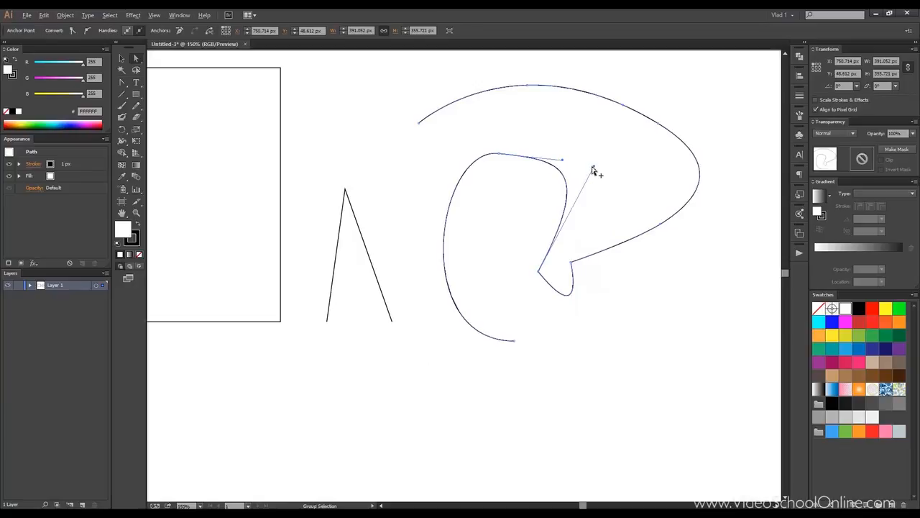
{"action": "left_click_drag", "start_coordinate": [594, 167], "coordinate": [457, 233]}
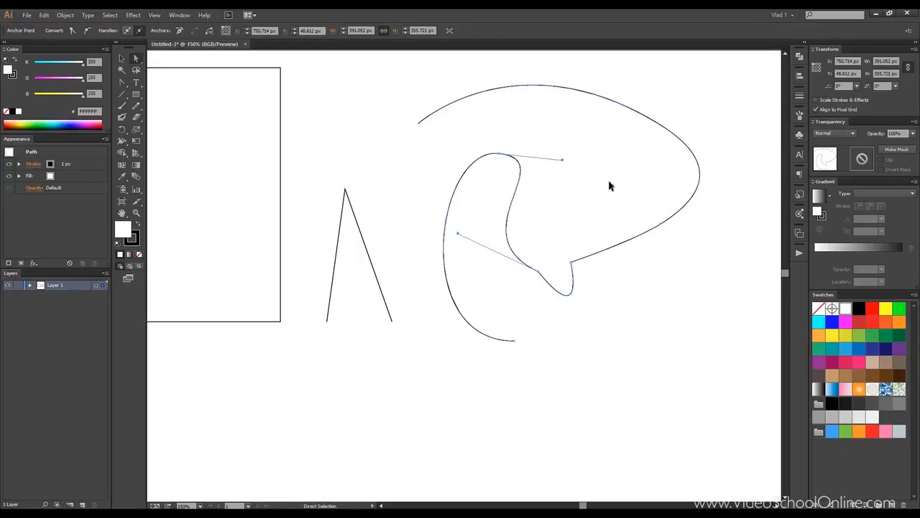
{"action": "left_click", "coordinate": [610, 182]}
{"action": "left_click", "coordinate": [124, 59]}
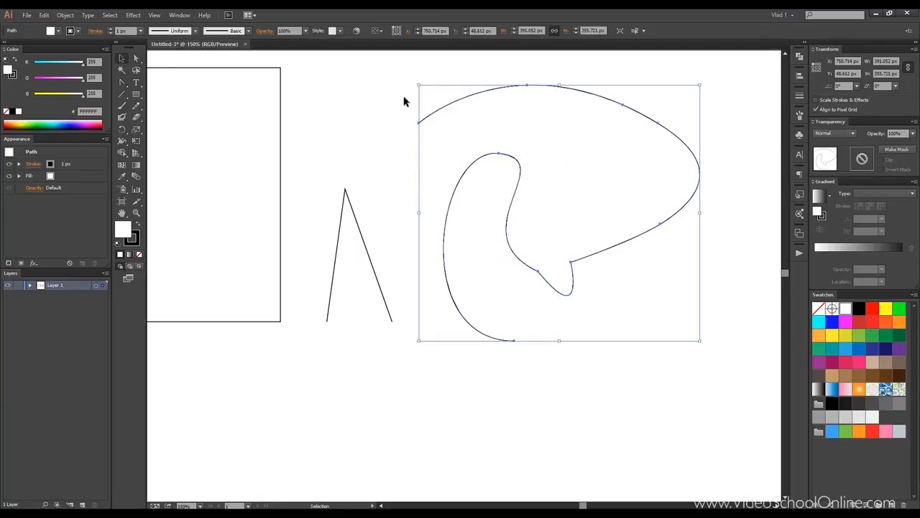
{"action": "left_click", "coordinate": [388, 97]}
{"action": "key", "text": "ctrl+1"}
{"action": "mouse_move", "coordinate": [374, 95]}
{"action": "left_mouse_down"}
{"action": "mouse_move", "coordinate": [432, 113]}
{"action": "mouse_move", "coordinate": [465, 103]}
{"action": "mouse_move", "coordinate": [460, 87]}
{"action": "mouse_move", "coordinate": [463, 102]}
{"action": "mouse_move", "coordinate": [434, 84]}
{"action": "mouse_move", "coordinate": [374, 85]}
{"action": "left_mouse_up"}
{"action": "scroll", "coordinate": [535, 89], "scroll_direction": "up", "scroll_amount": 1}
{"action": "scroll", "coordinate": [534, 89], "scroll_direction": "down", "scroll_amount": 1}
{"action": "scroll", "coordinate": [447, 94], "scroll_direction": "up", "scroll_amount": 1}
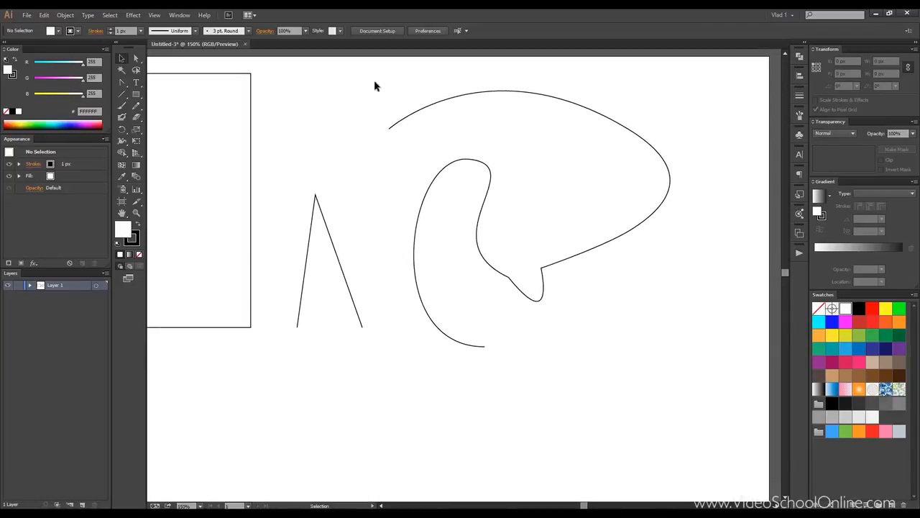